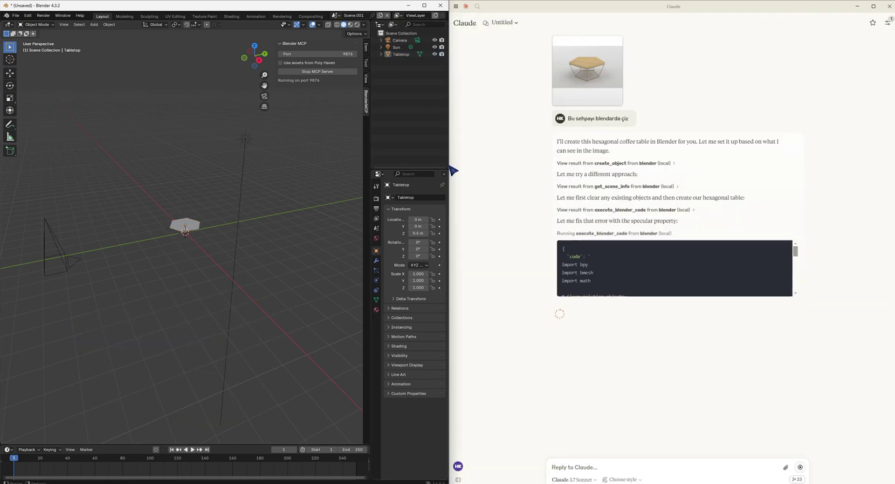
Widen Blender beside the Claude chat and zoom in on the hexagonal Tabletop.
drag(453, 170, 503, 170)
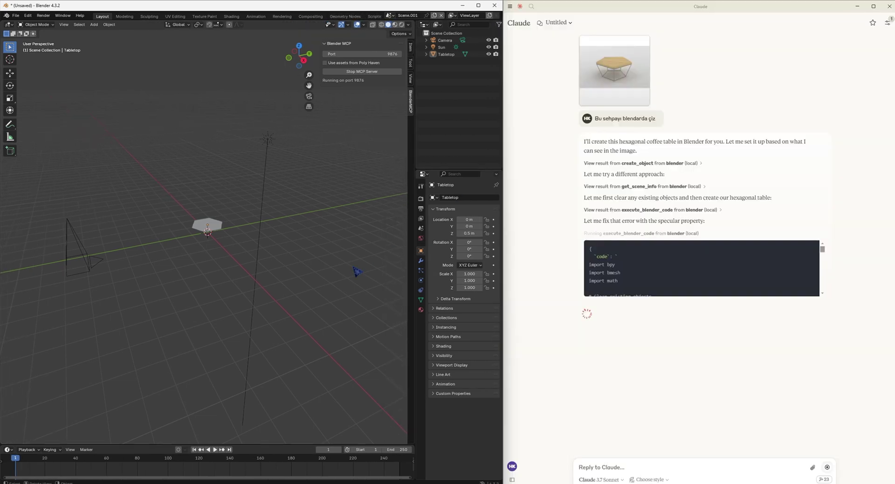
middle_drag(201, 260, 260, 207)
scroll(256, 270, up, 3)
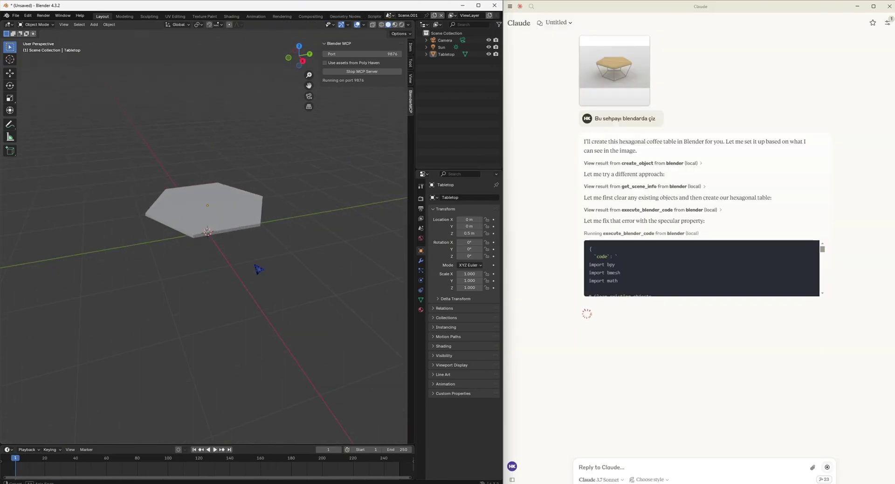
scroll(273, 285, up, 3)
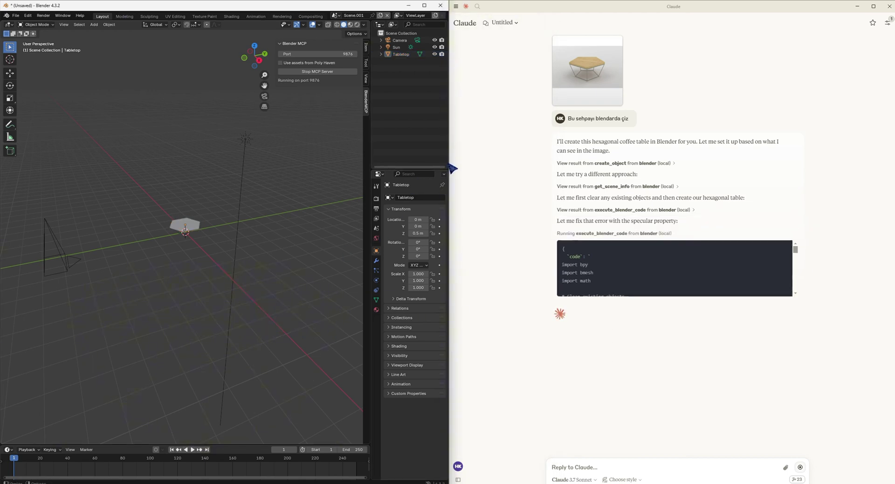
drag(451, 167, 503, 168)
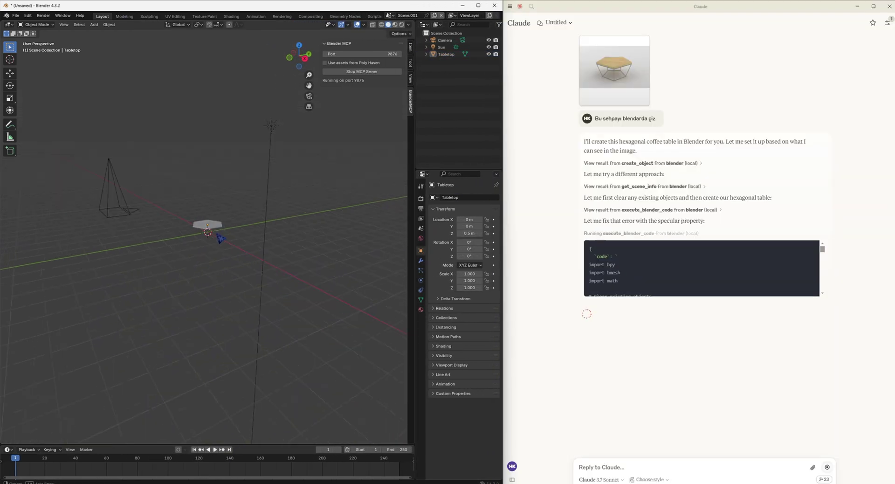
Send the request for a smaller, wood-coloured hexagonal base under the tabletop.
mouse_move(224, 224)
middle_down()
mouse_move(247, 256)
mouse_move(313, 276)
middle_up()
scroll(253, 265, up, 3)
text(Alt kısım biraz küçük yap. Birde rengi ahşap rengi ols)
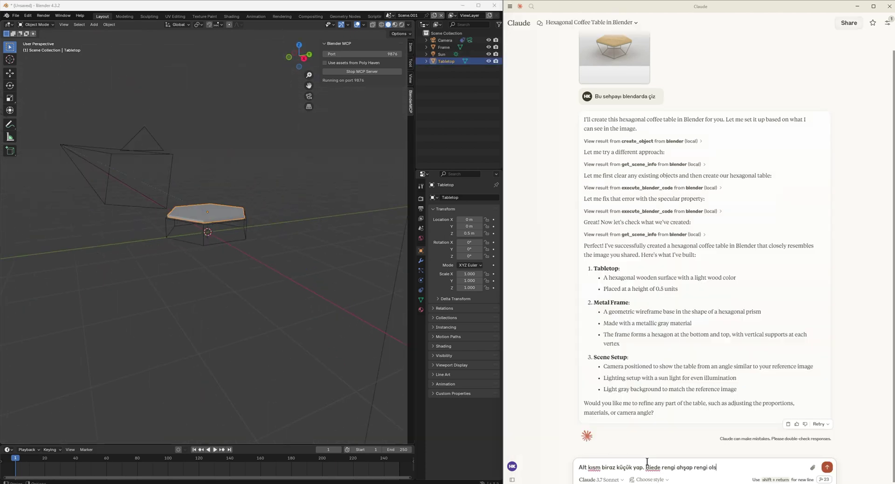
key(Return)
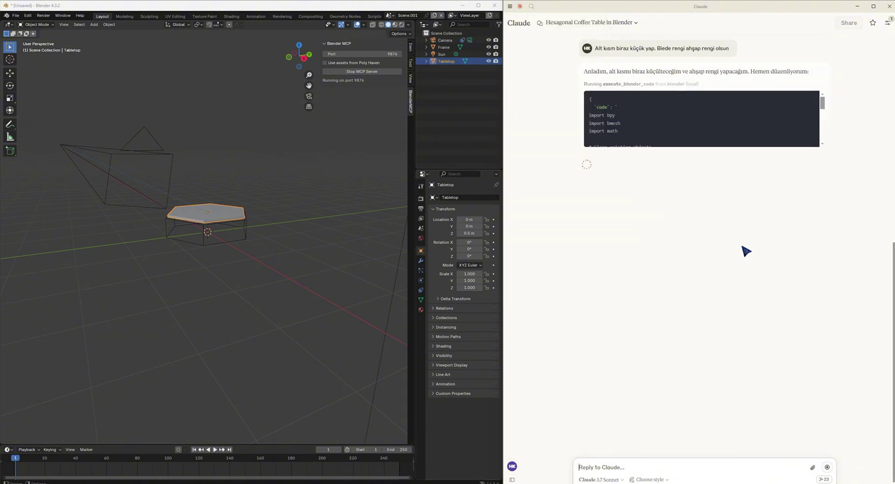
Inspect the new Frame base under the Tabletop from a low side view.
mouse_move(227, 198)
middle_down()
mouse_move(238, 239)
mouse_move(191, 208)
mouse_move(306, 280)
mouse_move(265, 274)
mouse_move(372, 260)
mouse_move(380, 247)
mouse_move(322, 231)
middle_up()
scroll(372, 260, up, 3)
scroll(380, 247, down, 5)
scroll(354, 240, up, 4)
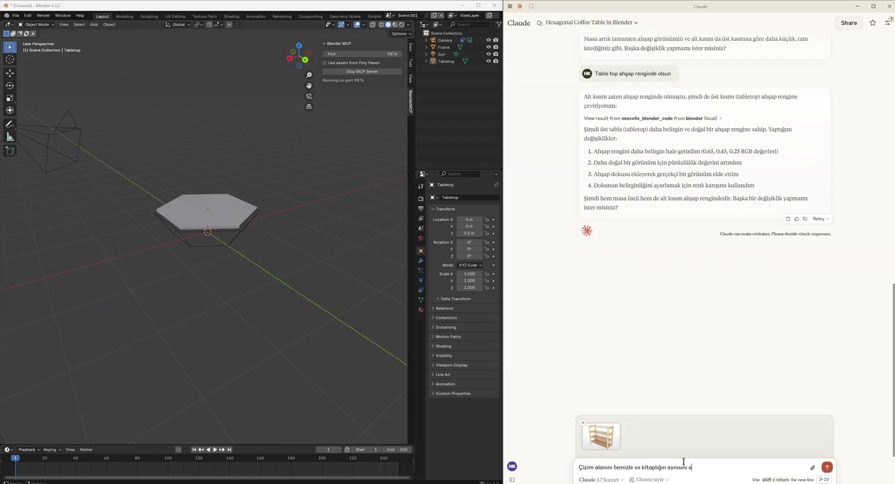
Send the bookshelf photo and rebuild request, then orbit around the four-shelf bookshelf.
key(Return)
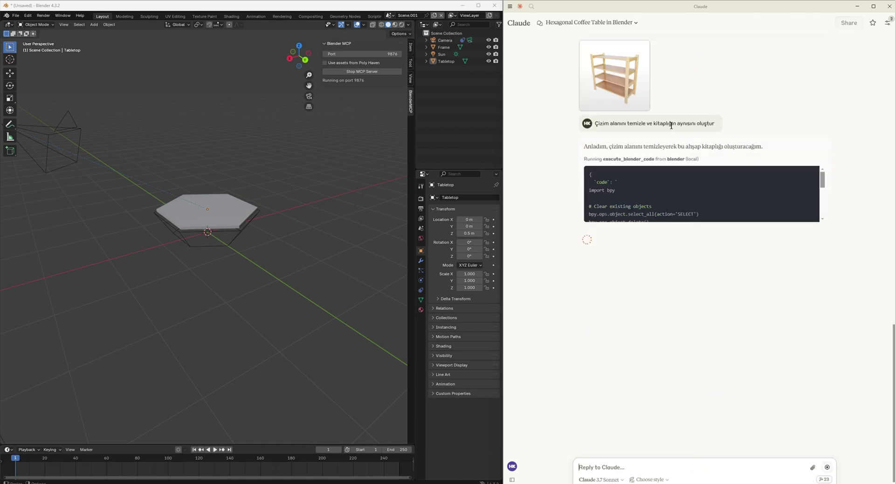
scroll(250, 222, up, 3)
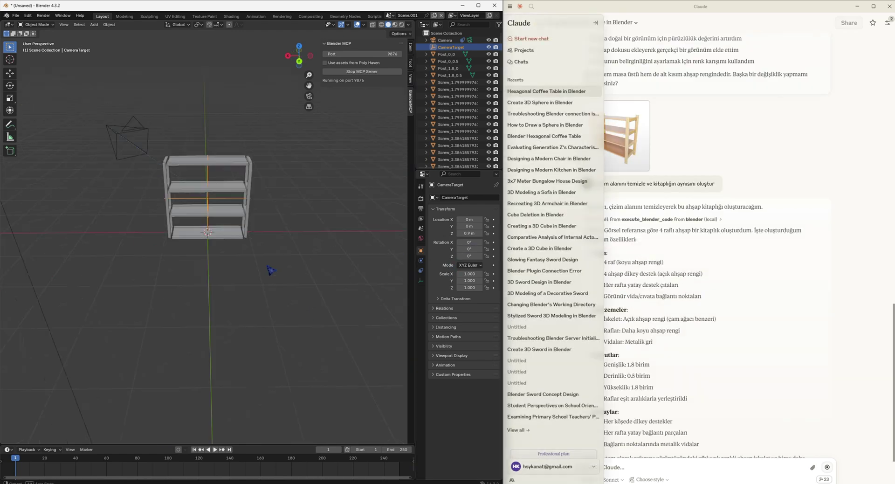
middle_drag(156, 284, 80, 212)
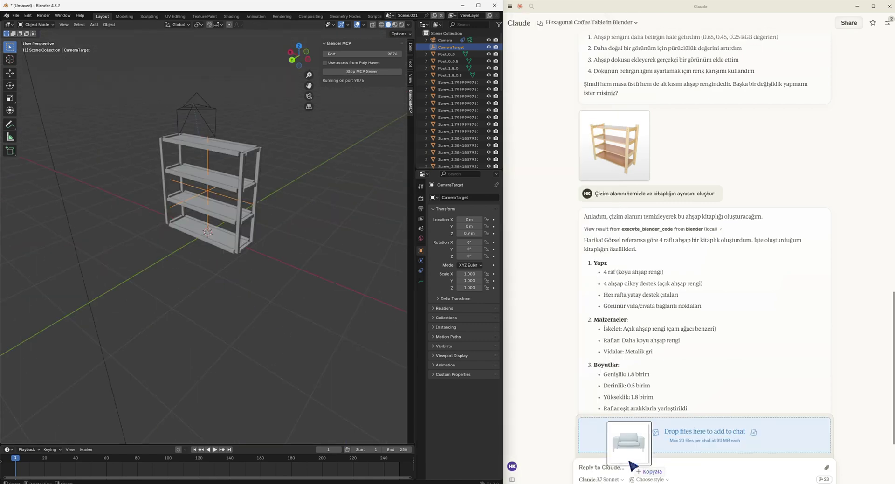
Attach the armchair reference image to the chat and inspect the generated armchair.
drag(624, 480, 631, 464)
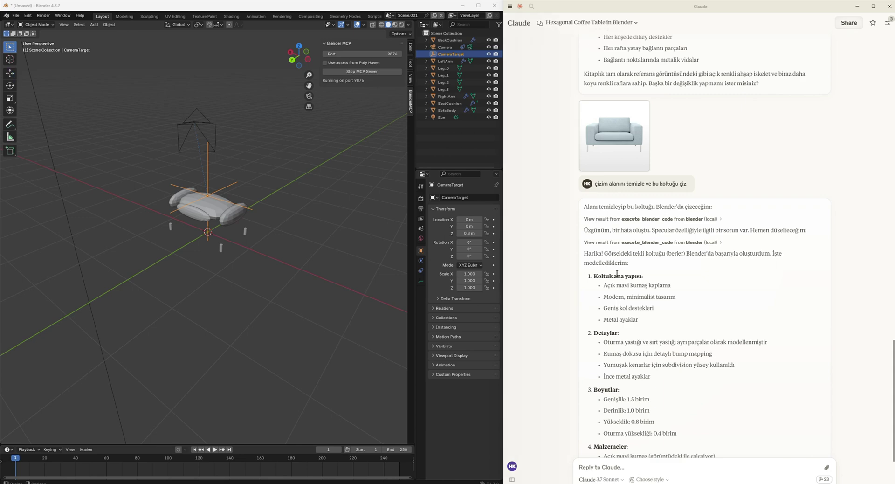
mouse_move(154, 210)
middle_down()
mouse_move(65, 207)
mouse_move(232, 224)
middle_up()
scroll(233, 224, up, 3)
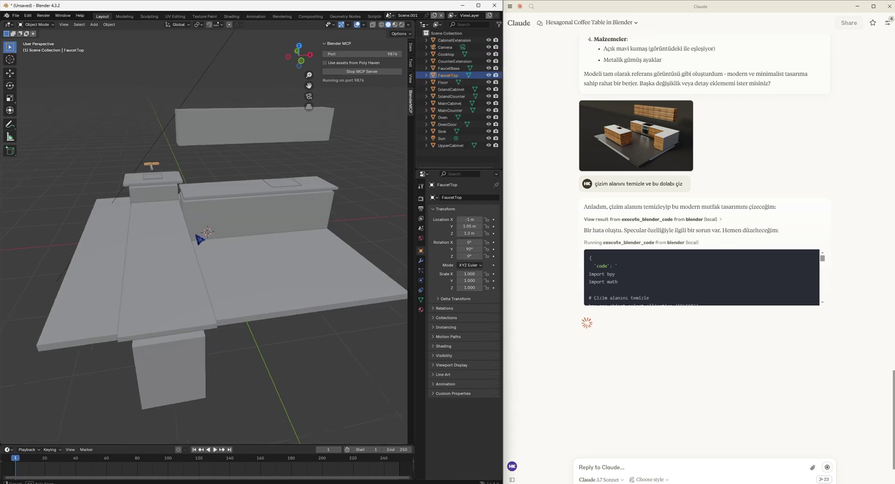
View the generated kitchen from a different angle.
mouse_move(199, 234)
middle_down()
mouse_move(114, 246)
mouse_move(180, 259)
mouse_move(201, 248)
mouse_move(223, 301)
mouse_move(230, 234)
middle_up()
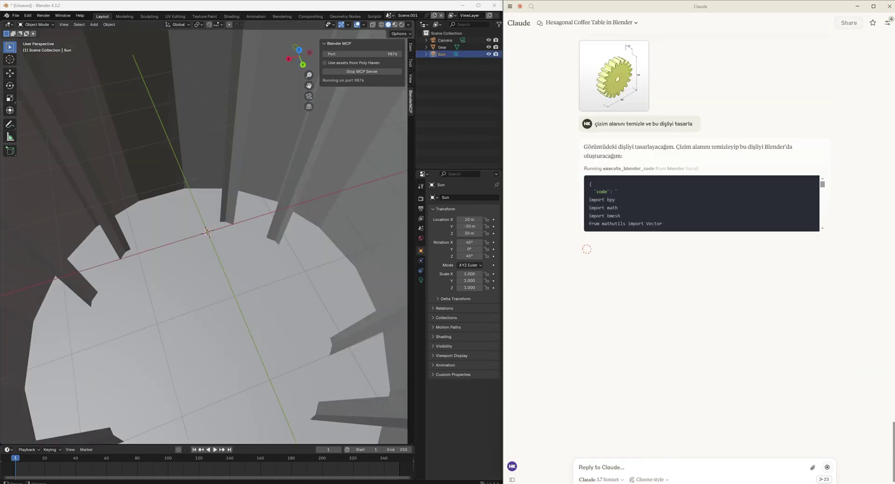
Orbit around the finished 18-tooth gear with its central hole.
mouse_move(301, 268)
middle_down()
mouse_move(184, 245)
mouse_move(183, 267)
mouse_move(213, 233)
mouse_move(234, 142)
mouse_move(216, 271)
mouse_move(228, 299)
middle_up()
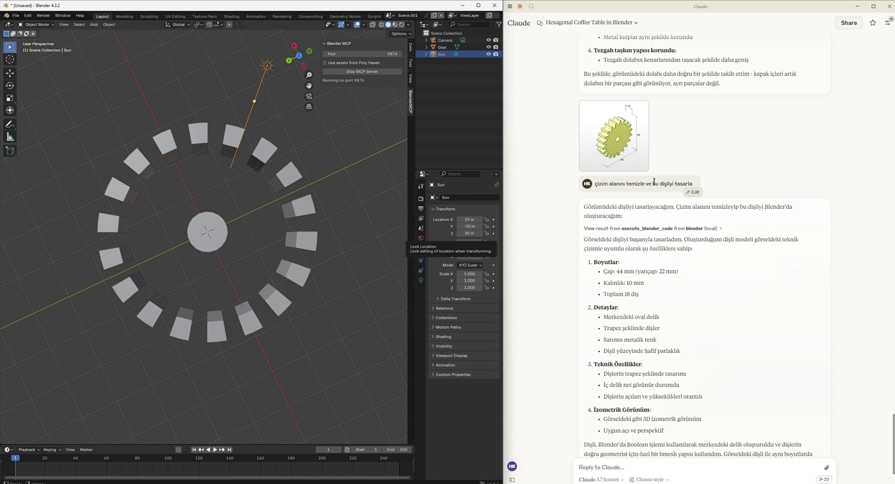
Start editing the earlier gear request in the Claude chat.
click(693, 192)
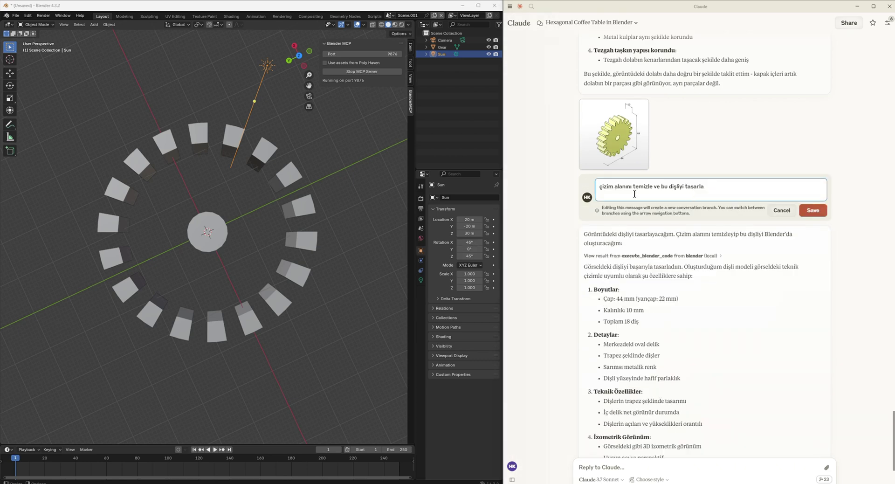